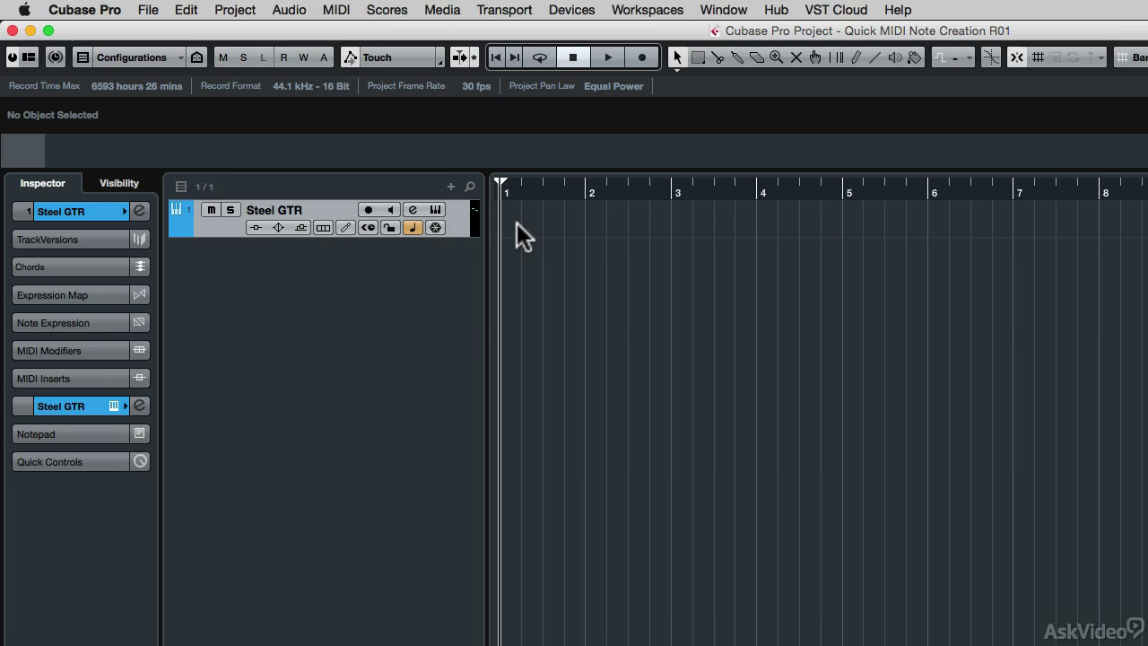
# Step: Draw a two-bar MIDI part at the start of the Steel GTR track and open it in the Key Editor
pyautogui.press('alt')
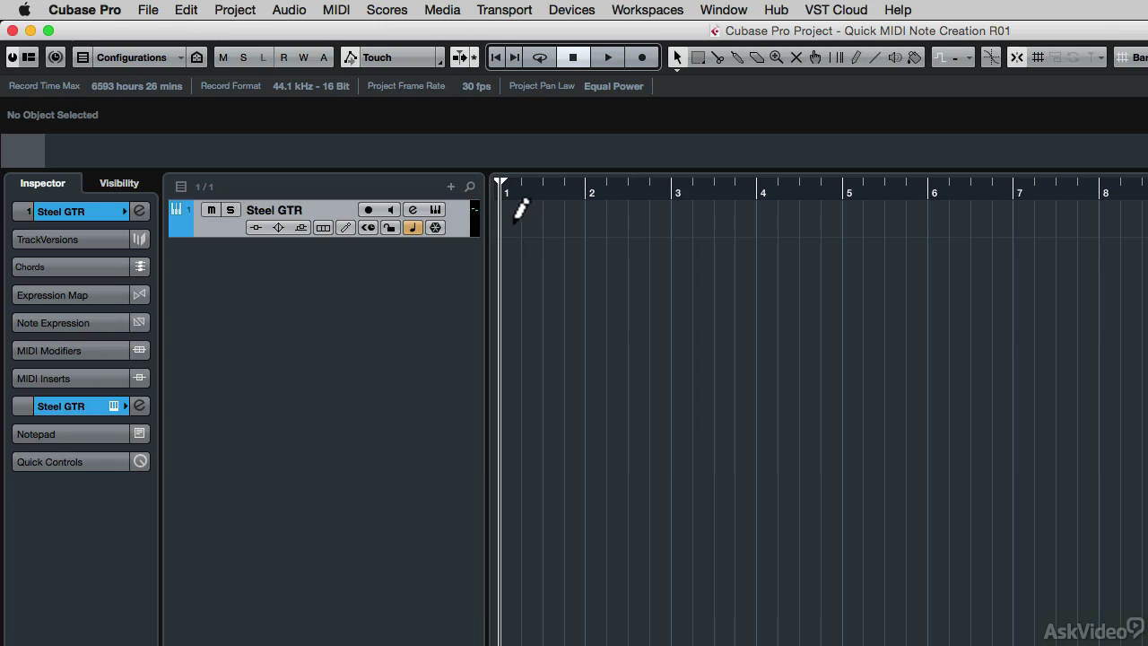
pyautogui.moveTo(508, 221); pyautogui.dragTo(668, 218)
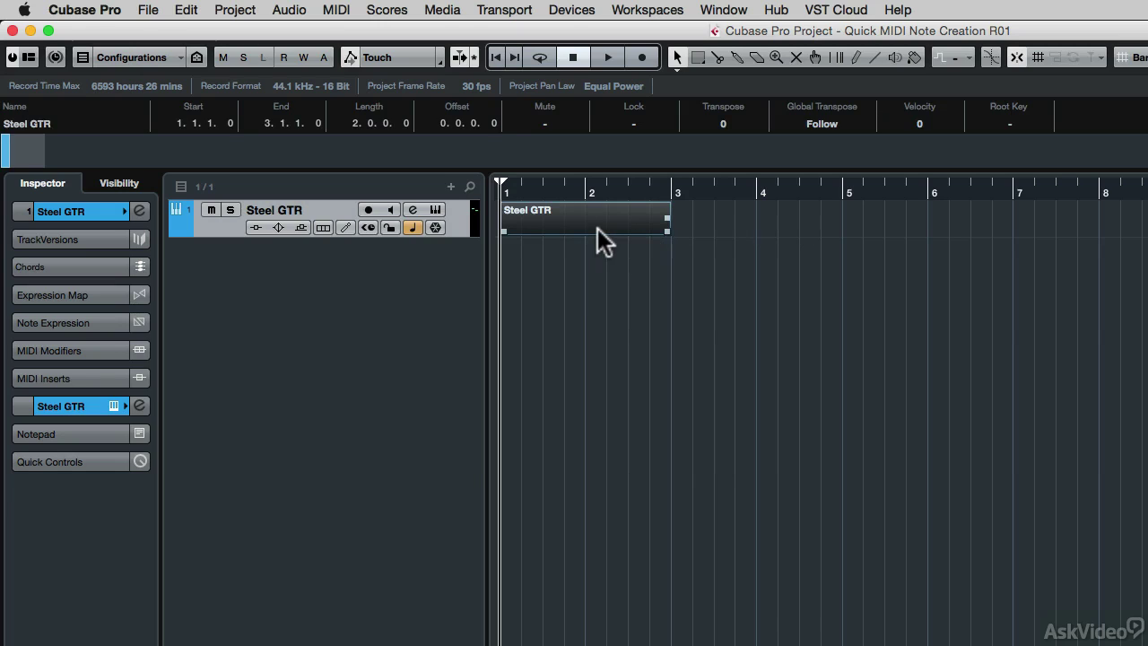
pyautogui.doubleClick(570, 223)
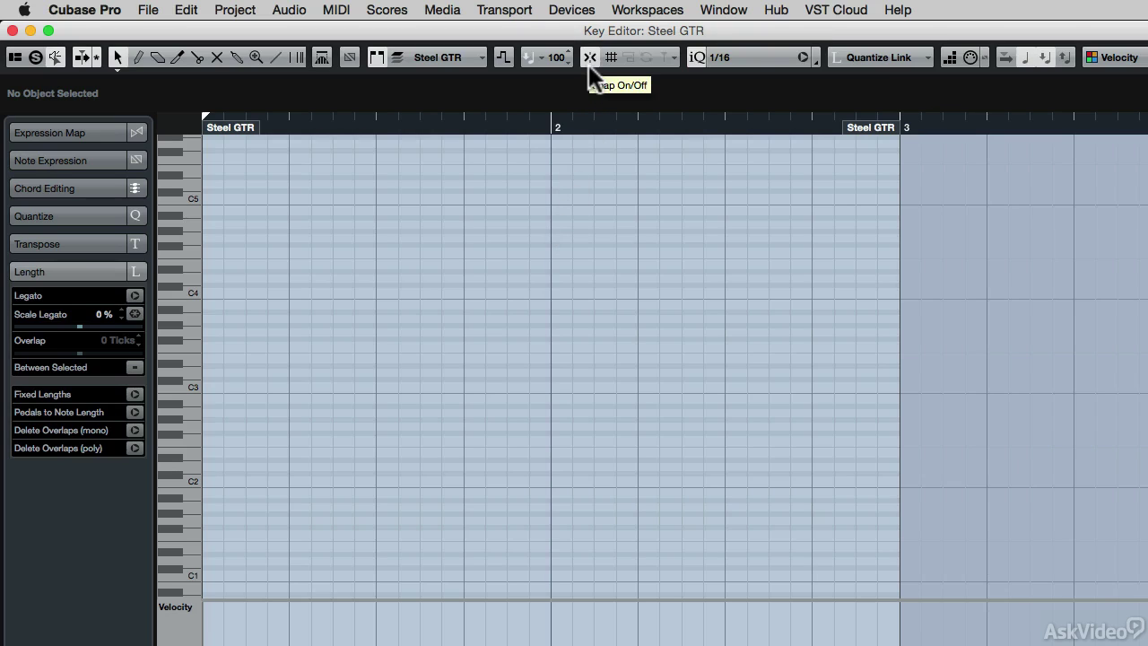
# Step: Change the Key Editor's quantize grid from 1/16 to 1/8
pyautogui.click(726, 58)
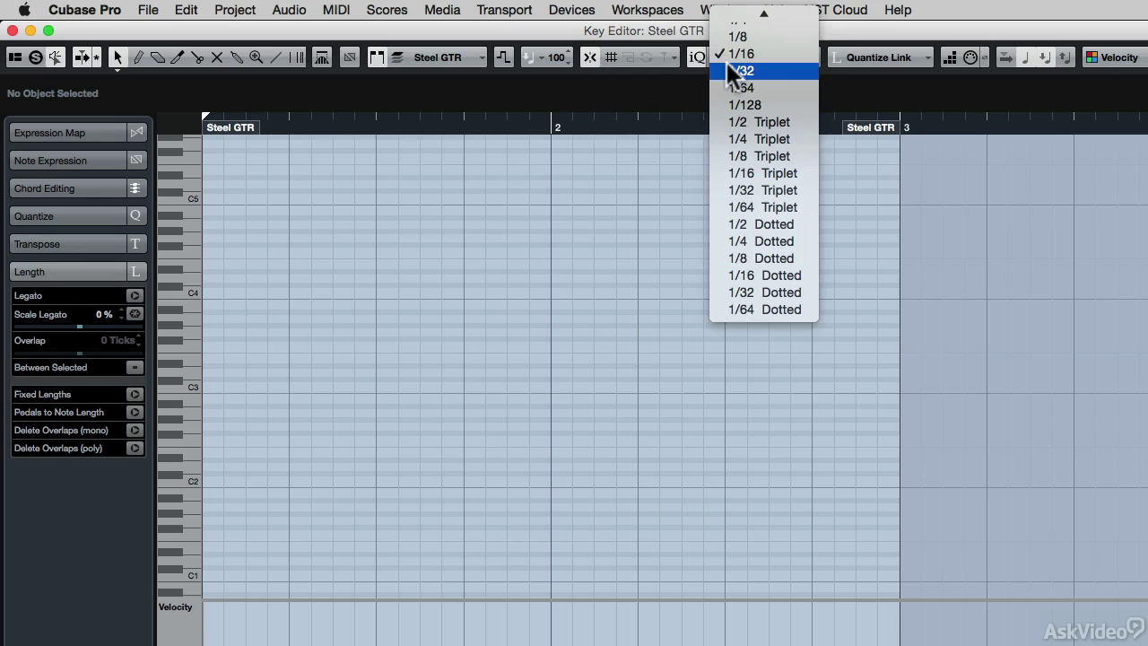
pyautogui.click(755, 38)
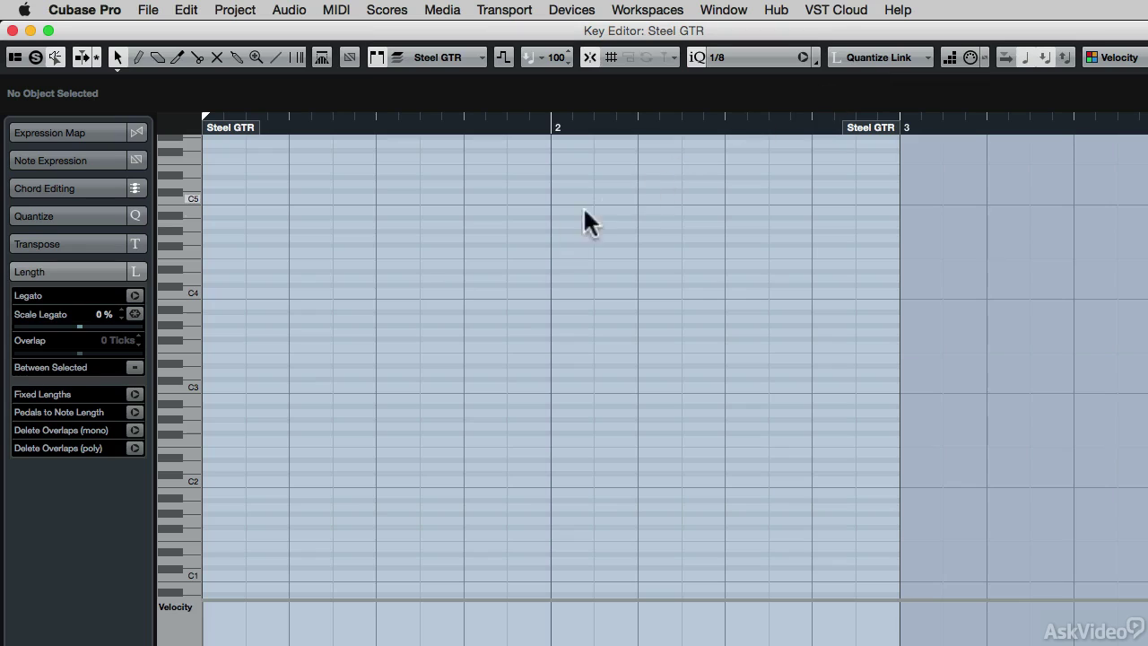
pyautogui.rightClick(222, 384)
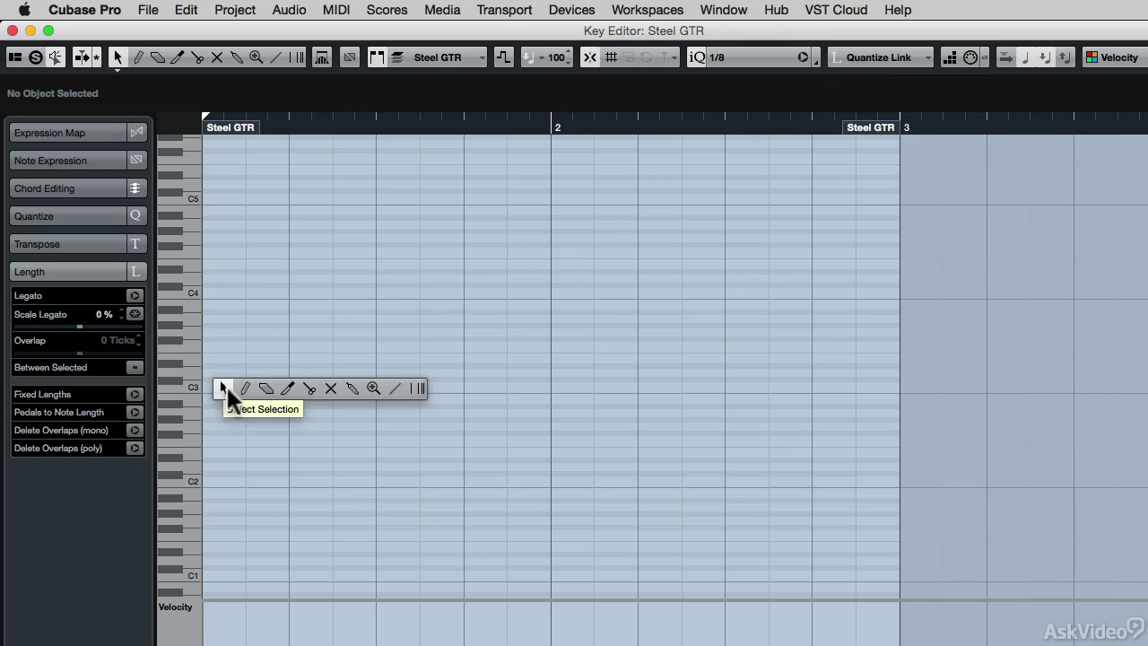
pyautogui.click(243, 391)
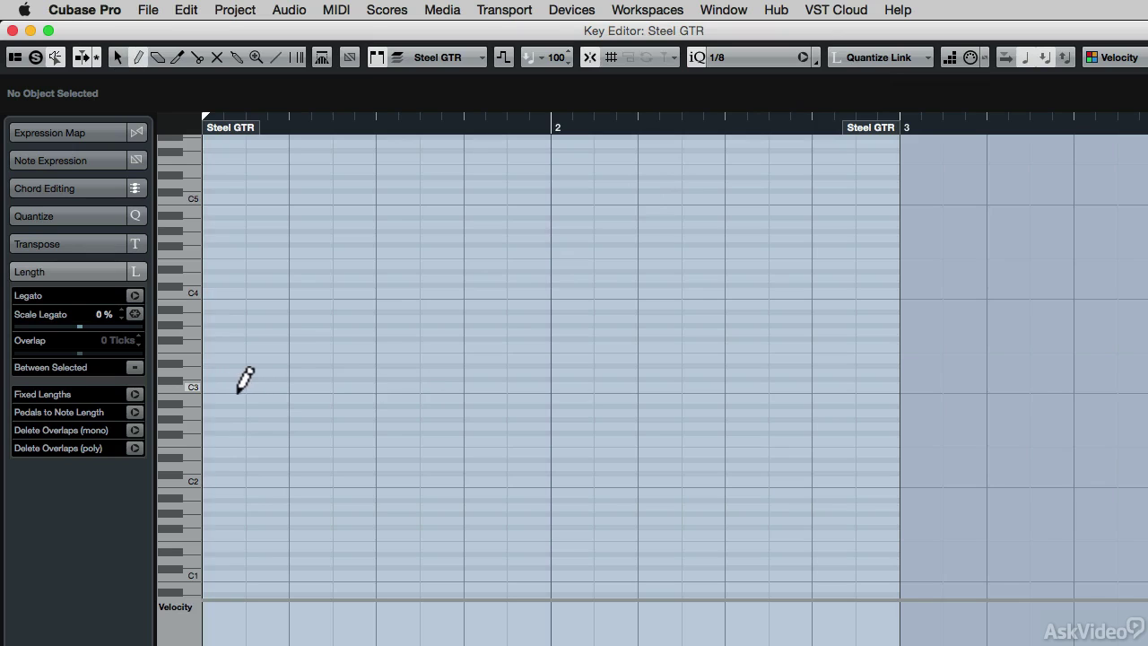
pyautogui.click(229, 386)
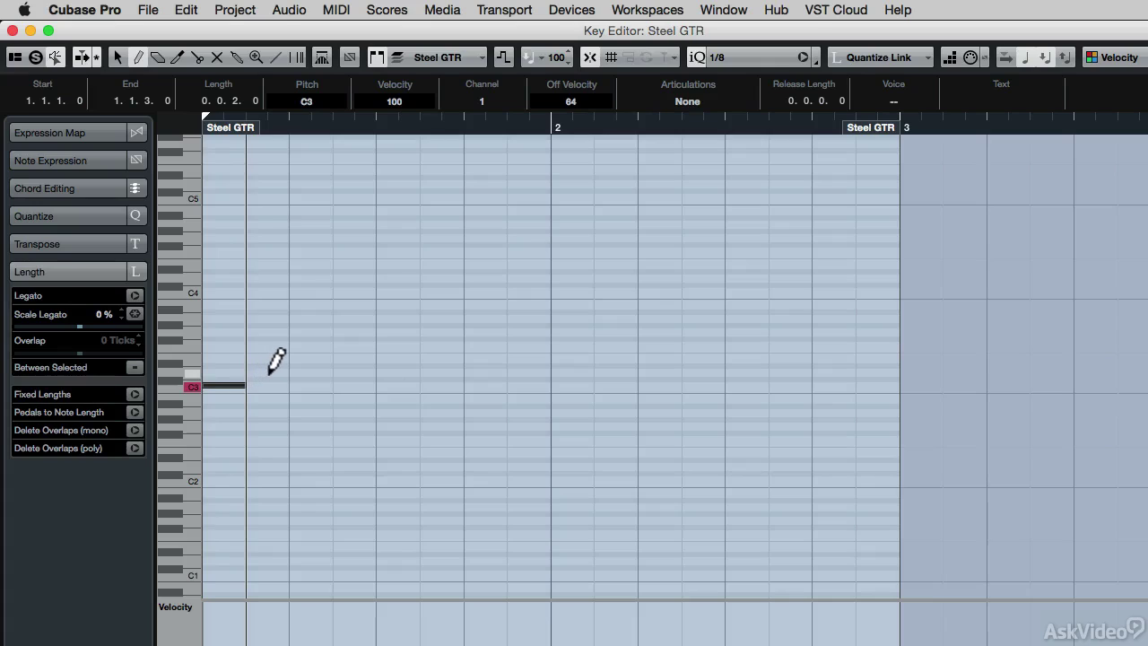
pyautogui.click(267, 371)
pyautogui.click(305, 358)
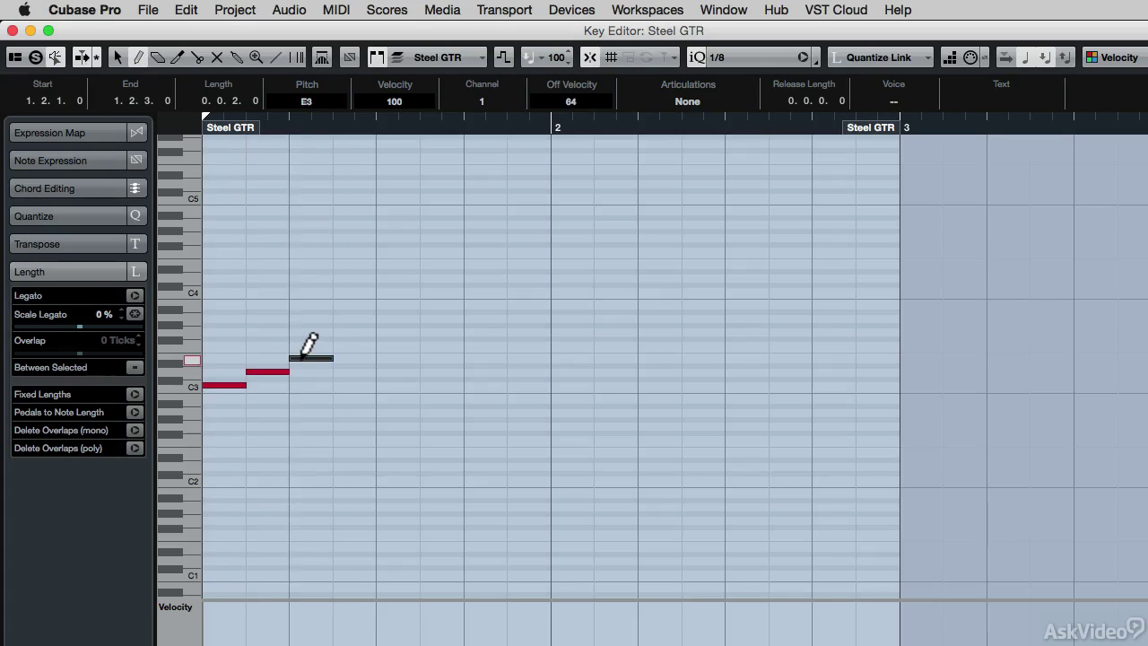
pyautogui.click(350, 344)
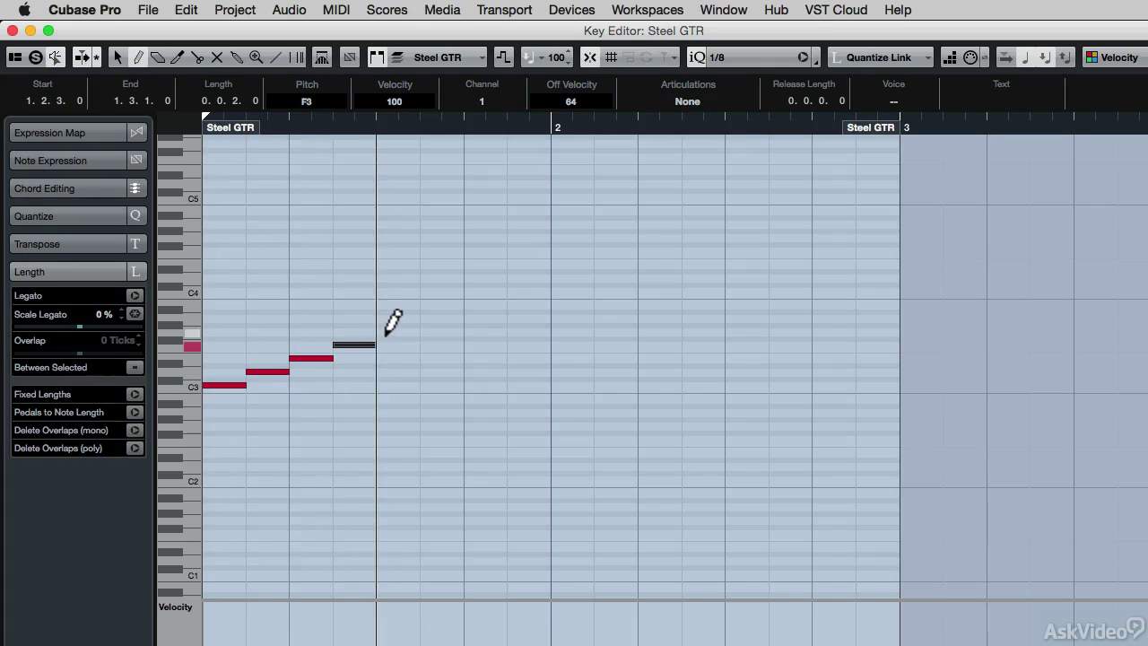
pyautogui.click(391, 331)
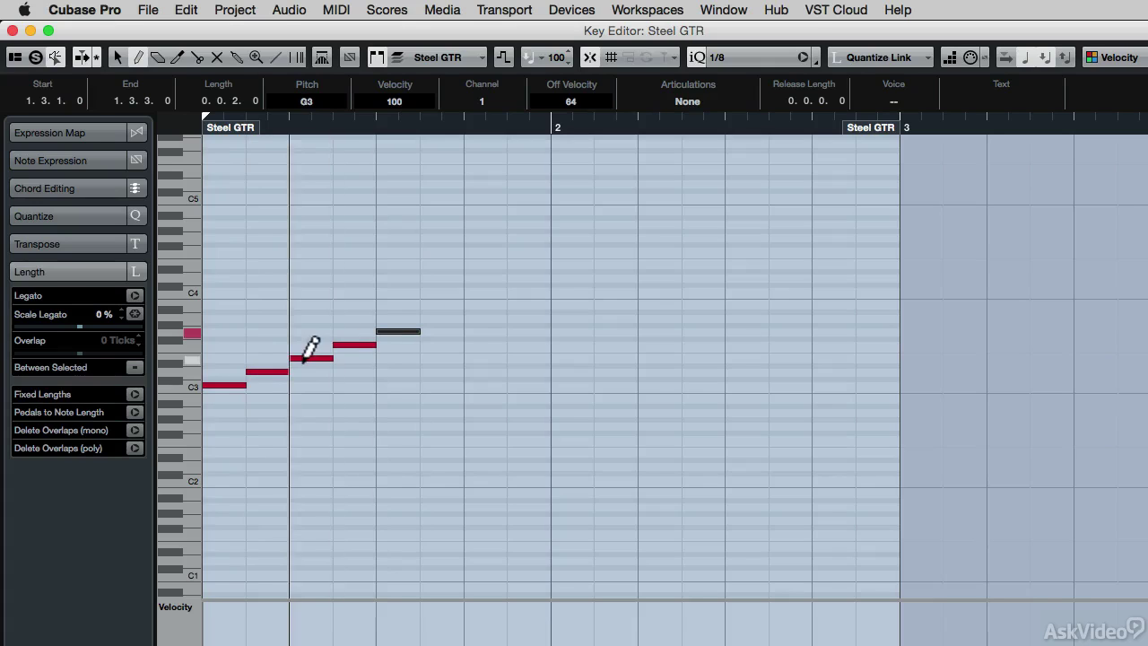
pyautogui.press('super+z')
pyautogui.press('super+z')
pyautogui.press('super+z')
pyautogui.press('super+z')
pyautogui.press('super+z')
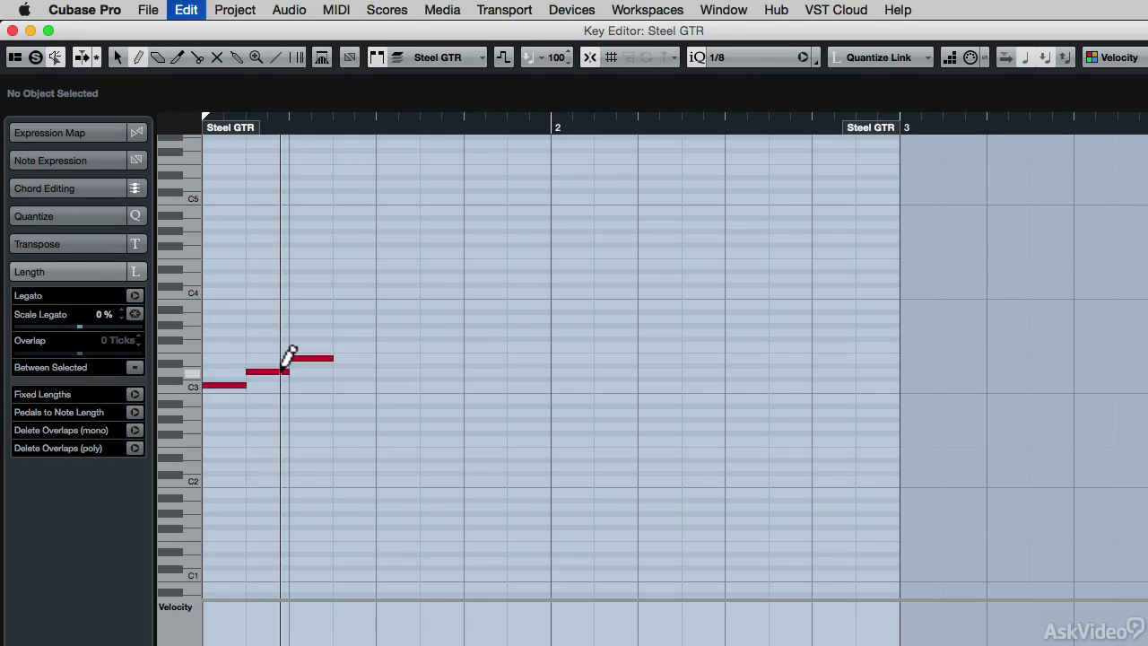
# Step: Switch to the Object Selection tool and create a C3 eighth note on beat one of bar 1
pyautogui.rightClick(280, 369)
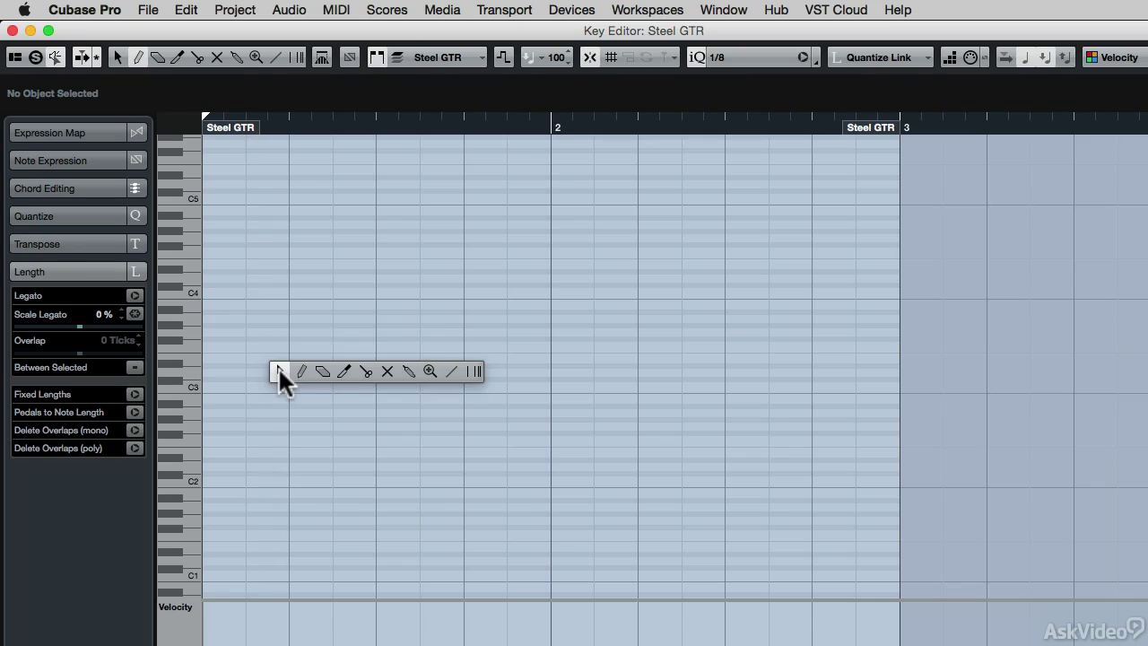
pyautogui.click(278, 373)
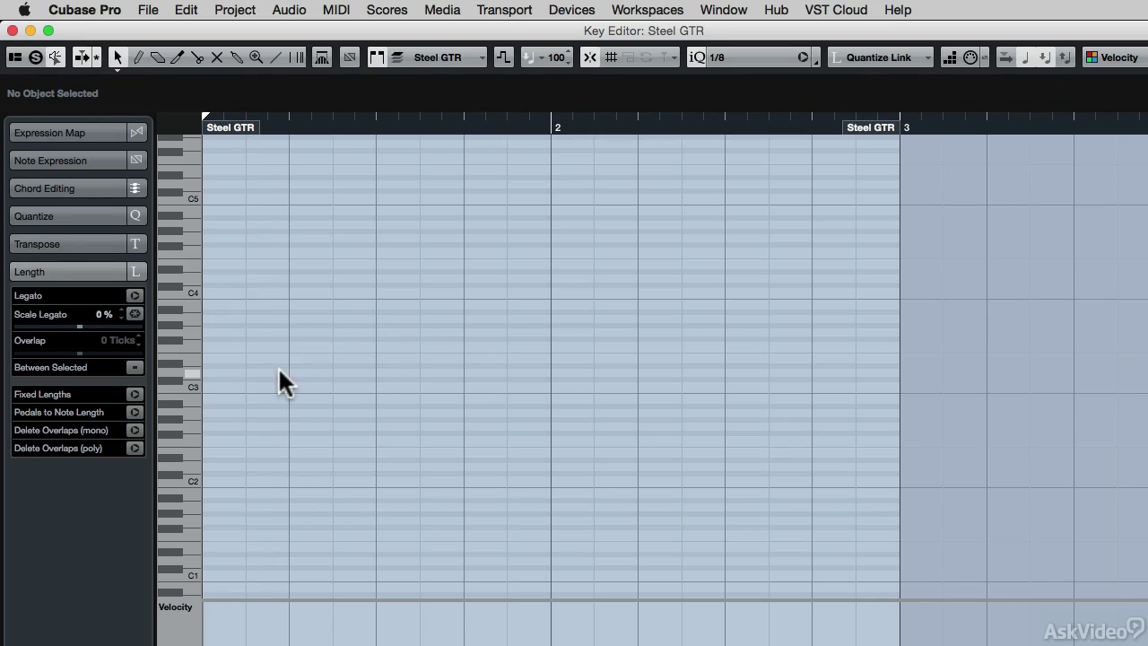
pyautogui.click(224, 387)
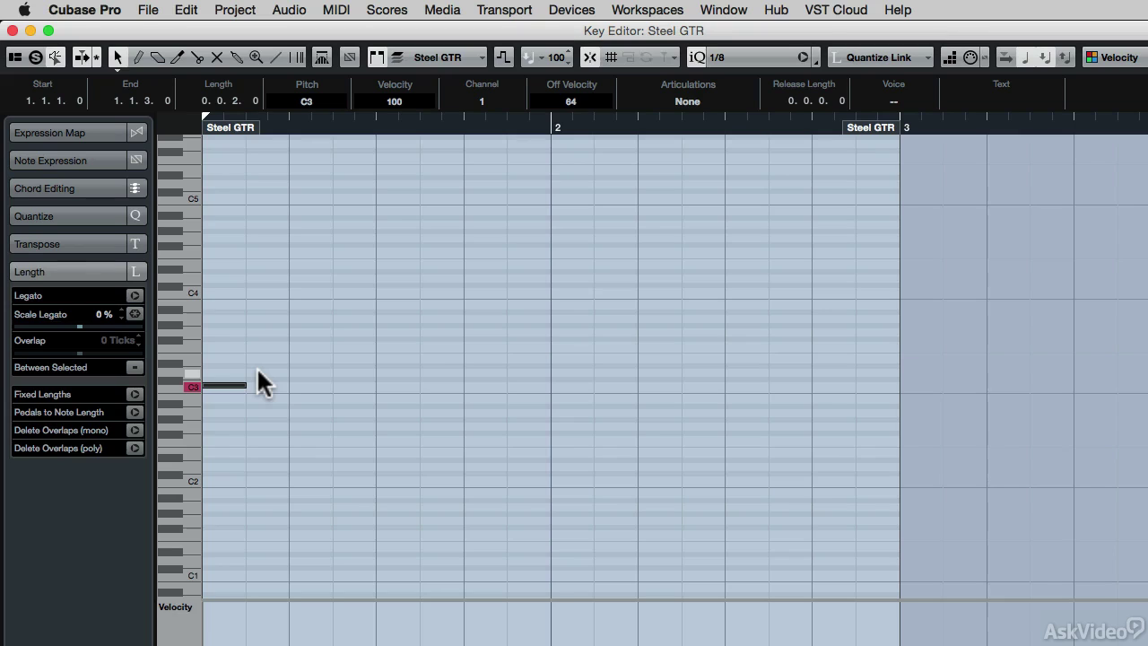
# Step: Add a D3 eighth note after C3, stretch it to a quarter note, then shorten it back to an eighth
pyautogui.click(257, 368)
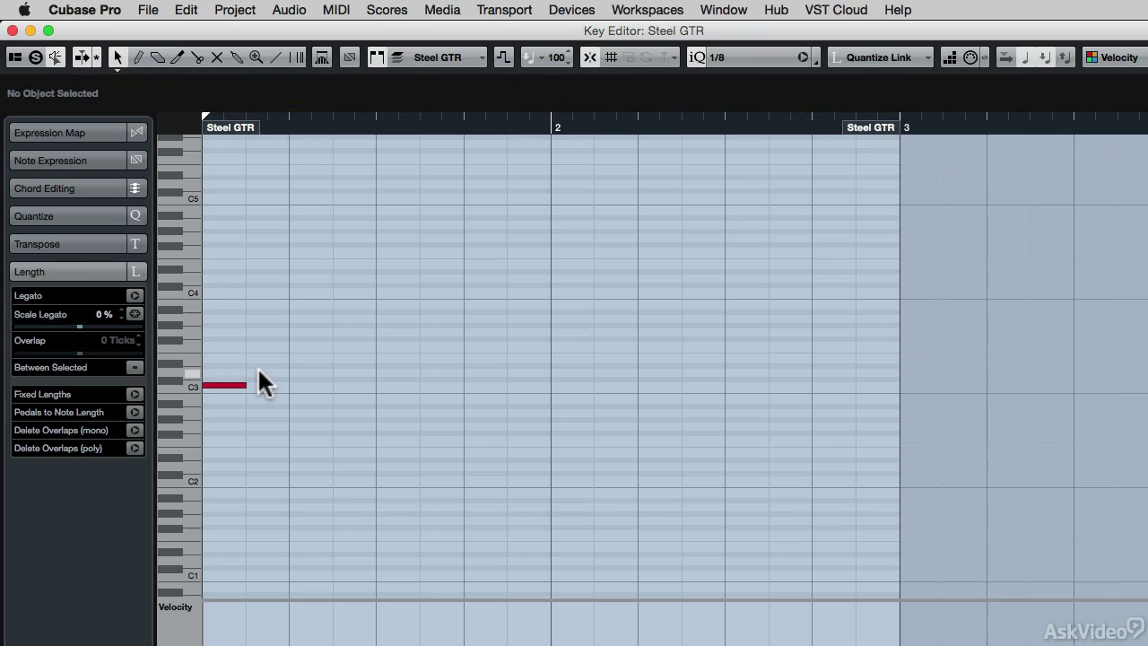
pyautogui.click(258, 368)
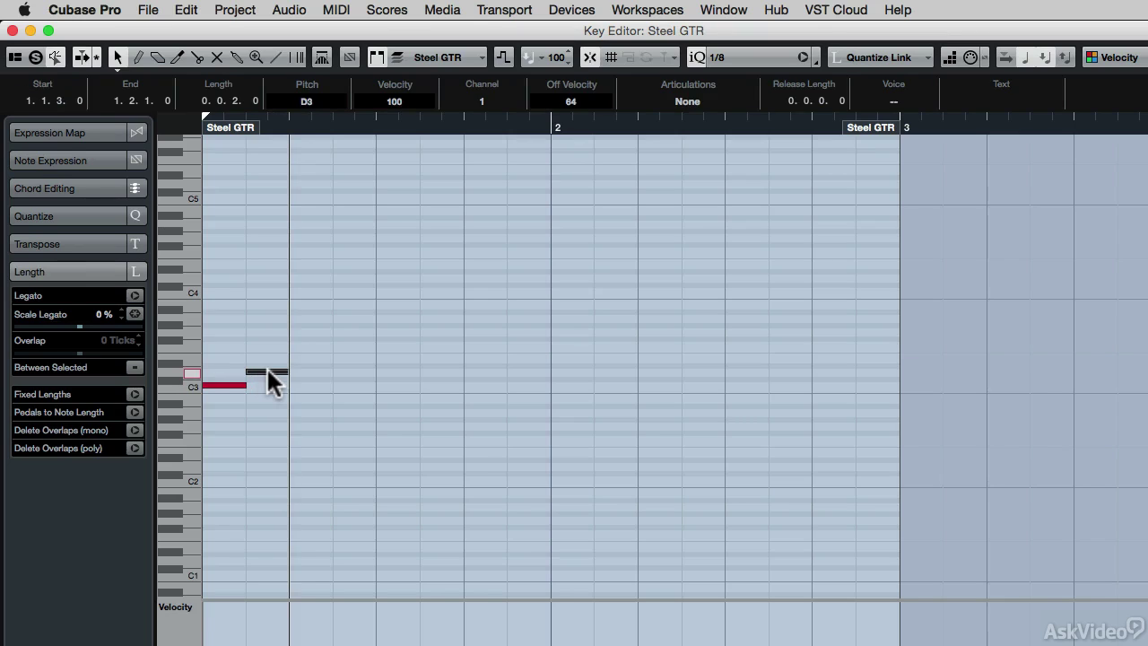
pyautogui.moveTo(285, 371); pyautogui.dragTo(488, 371)
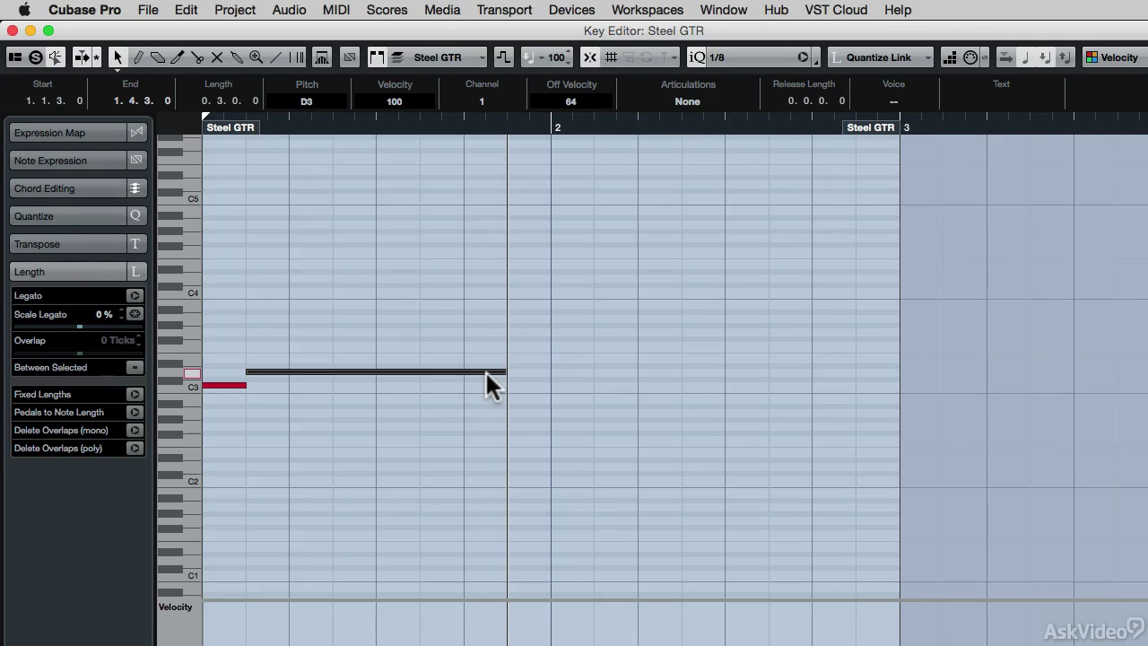
pyautogui.moveTo(485, 372); pyautogui.dragTo(288, 374)
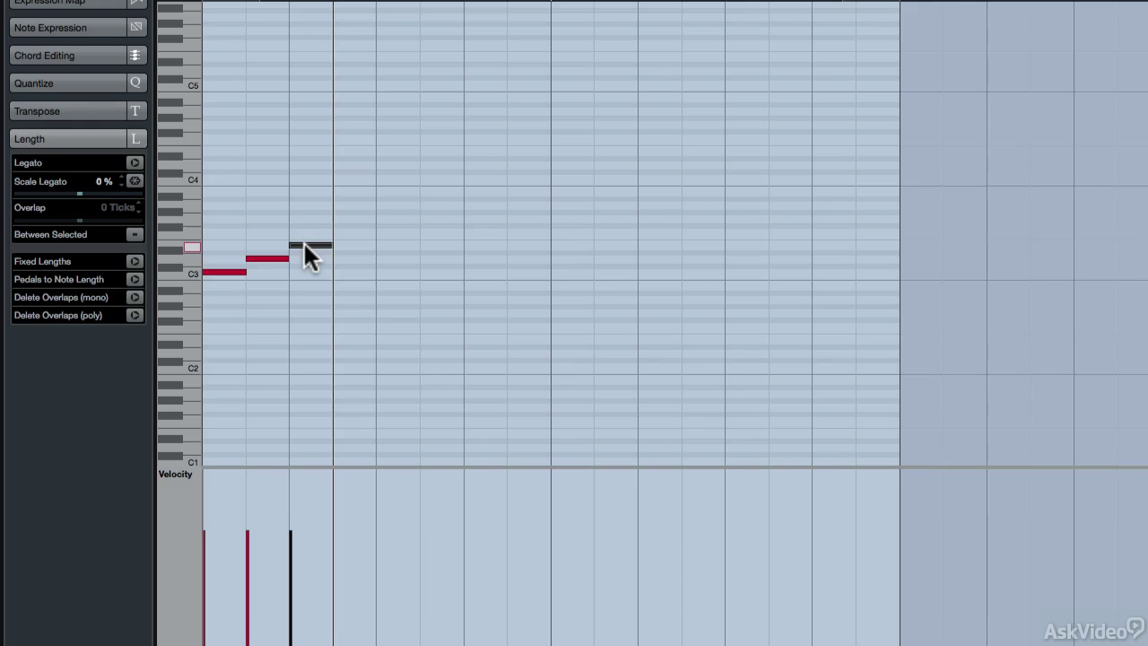
# Step: Raise the E3 note's velocity bar well above the C3 and D3 notes
pyautogui.moveTo(304, 241); pyautogui.dragTo(307, 167)
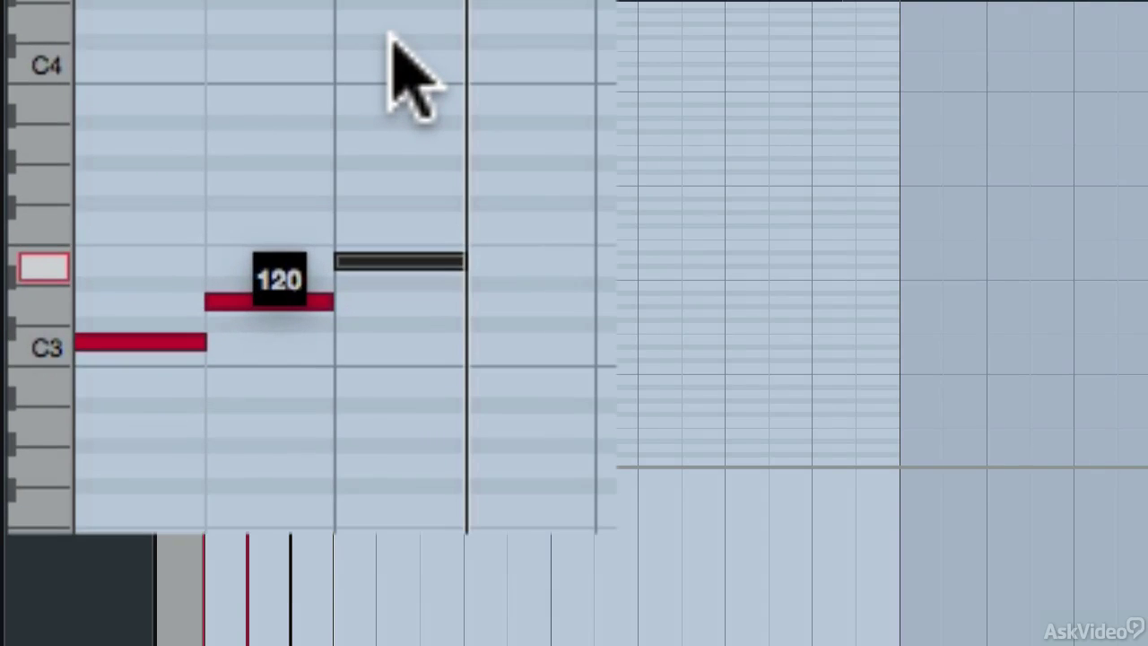
pyautogui.moveTo(392, 39); pyautogui.dragTo(392, 39)
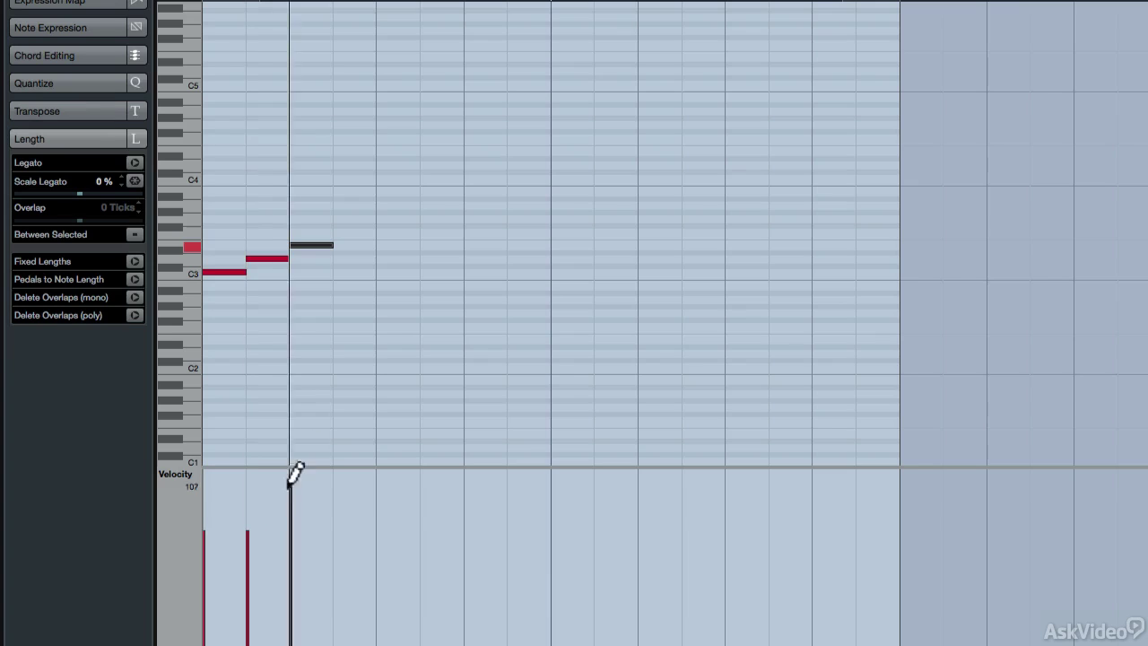
# Step: Settle E3's velocity at 107 and place an F3 eighth note right after E3
pyautogui.moveTo(290, 486); pyautogui.dragTo(291, 486)
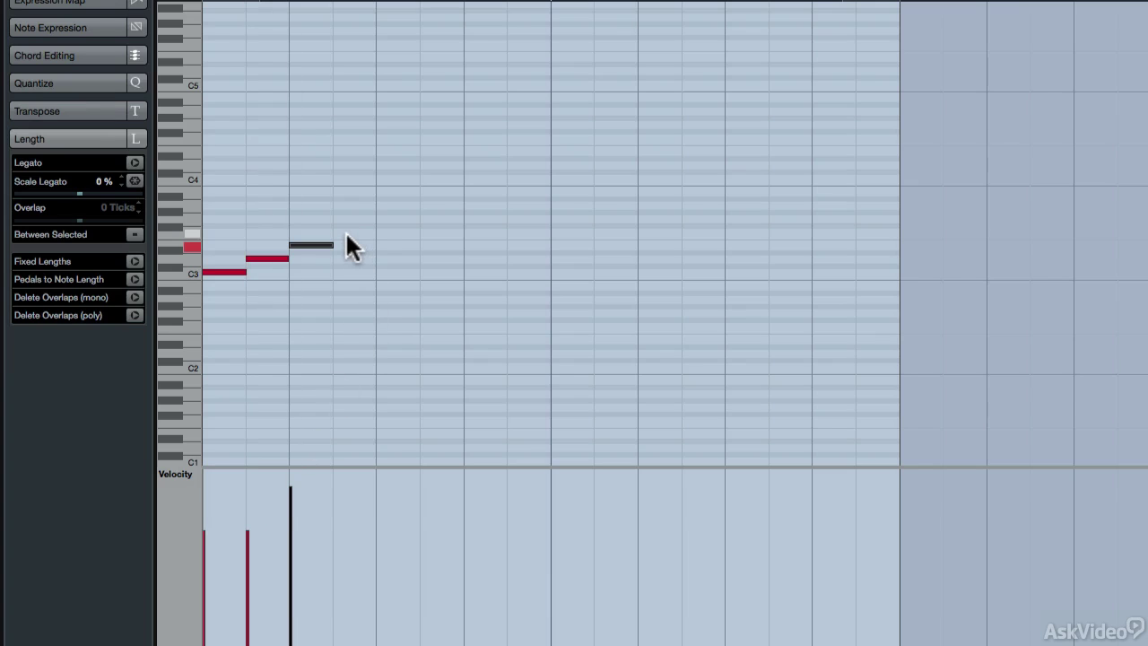
pyautogui.click(350, 232)
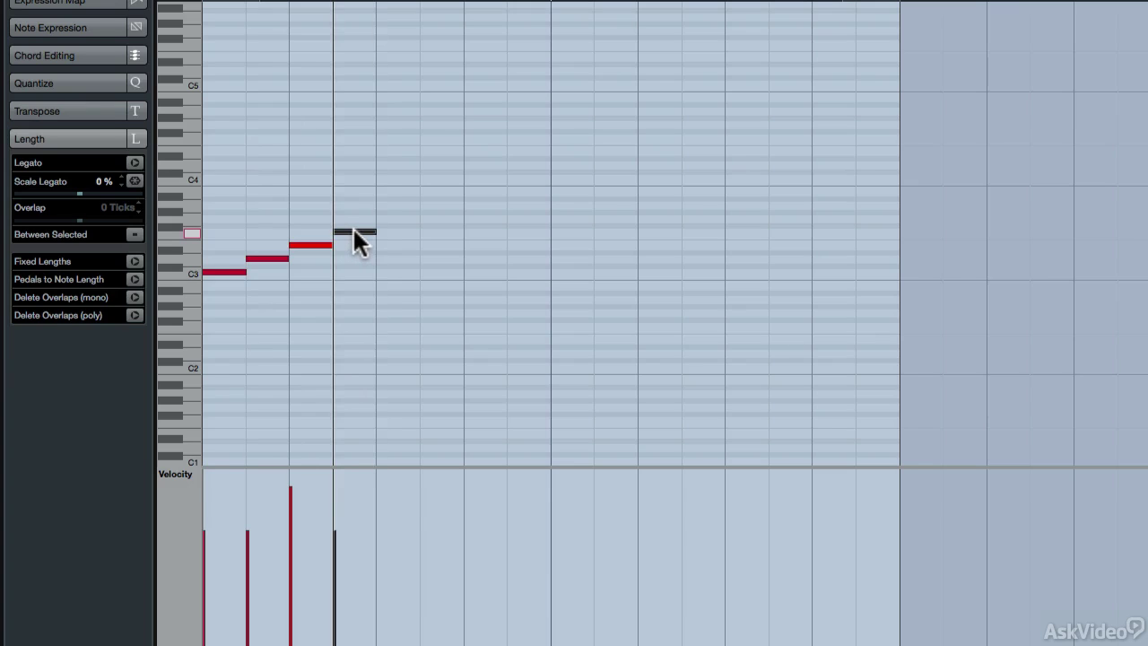
pyautogui.moveTo(354, 230)
pyautogui.mouseDown()
pyautogui.moveTo(510, 233)
pyautogui.moveTo(361, 232)
pyautogui.mouseUp()
pyautogui.moveTo(361, 232)
pyautogui.mouseDown()
pyautogui.moveTo(501, 230)
pyautogui.moveTo(366, 231)
pyautogui.mouseUp()
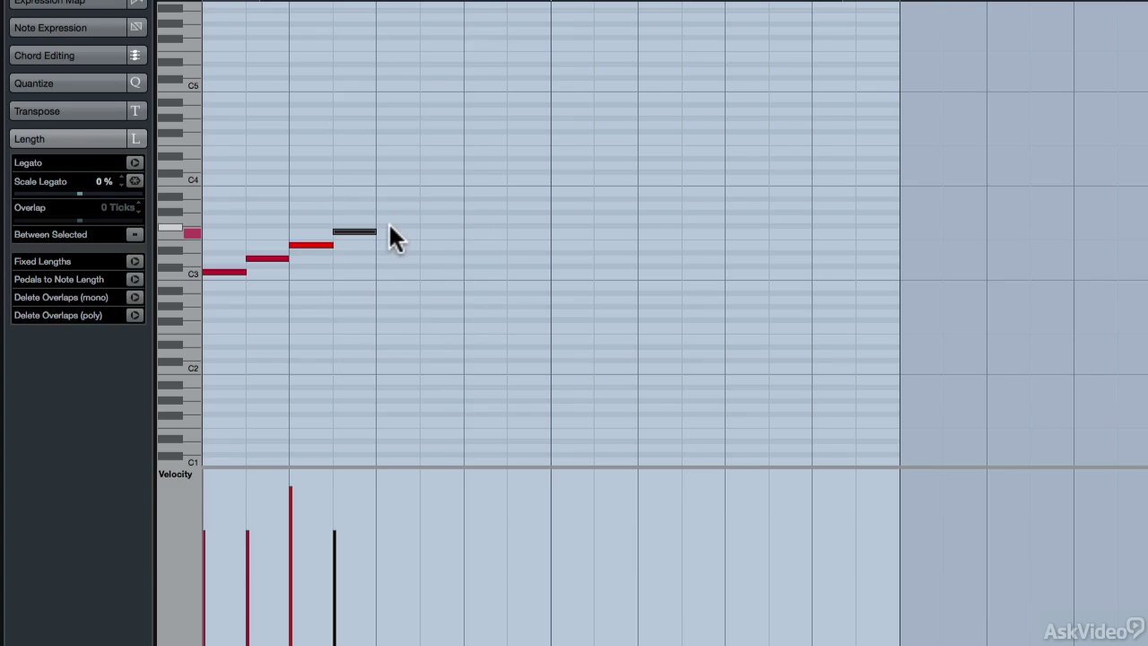
# Step: Add the fifth scale note after F3 and set its pitch to G3
pyautogui.click(389, 226)
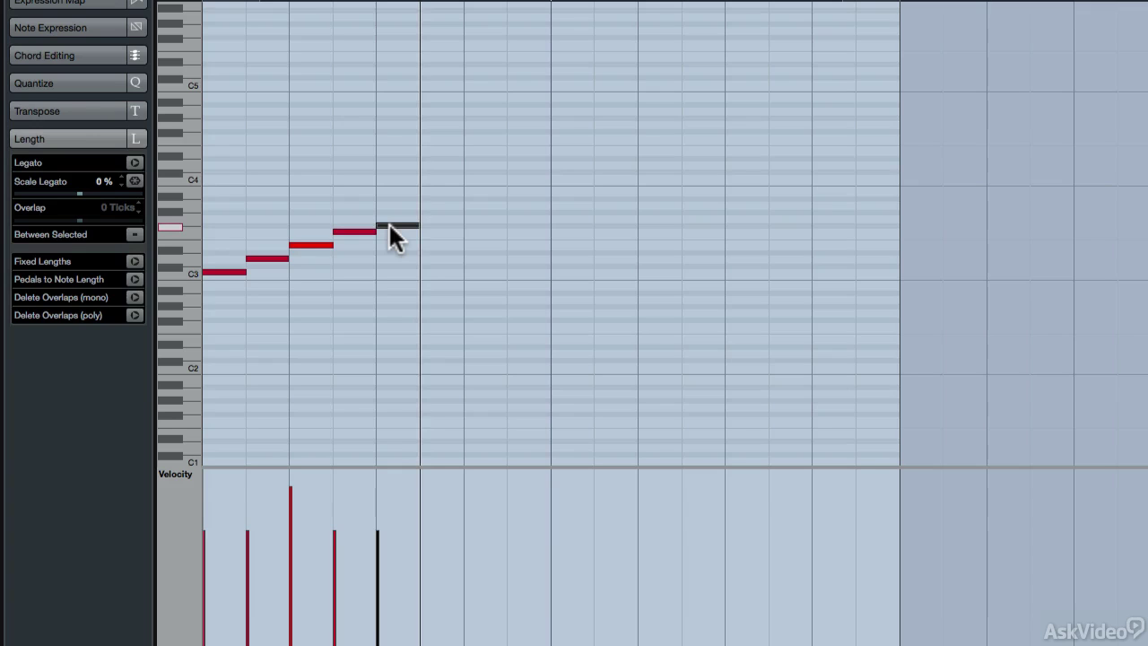
pyautogui.press('l')
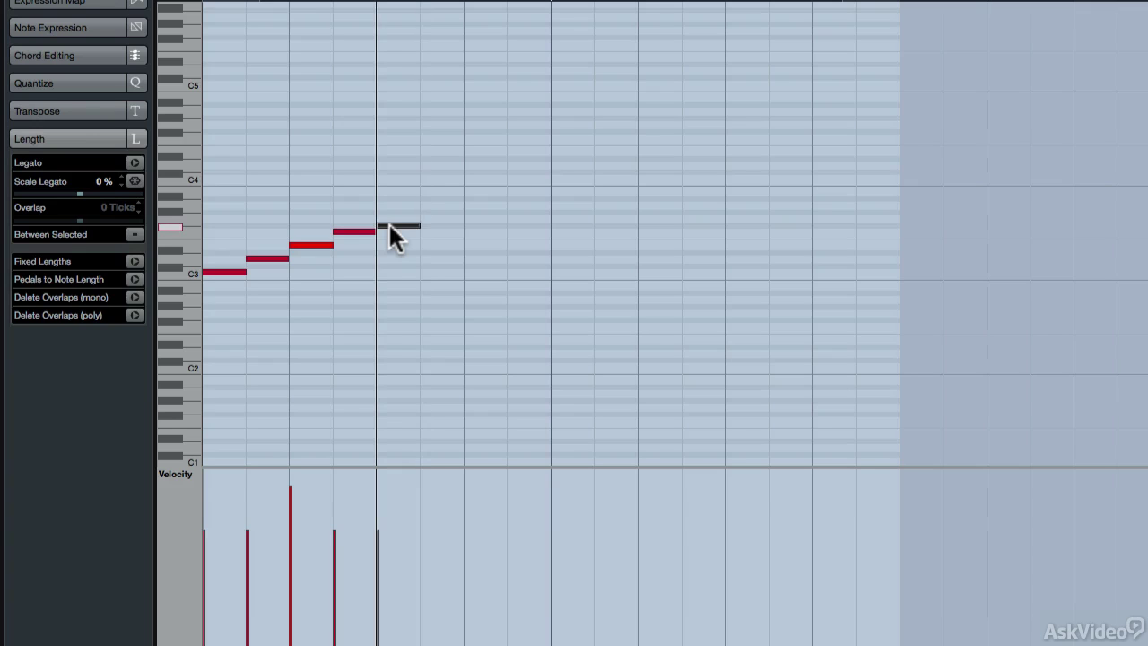
pyautogui.moveTo(389, 221)
pyautogui.mouseDown()
pyautogui.moveTo(390, 207)
pyautogui.moveTo(390, 242)
pyautogui.moveTo(389, 215)
pyautogui.mouseUp()
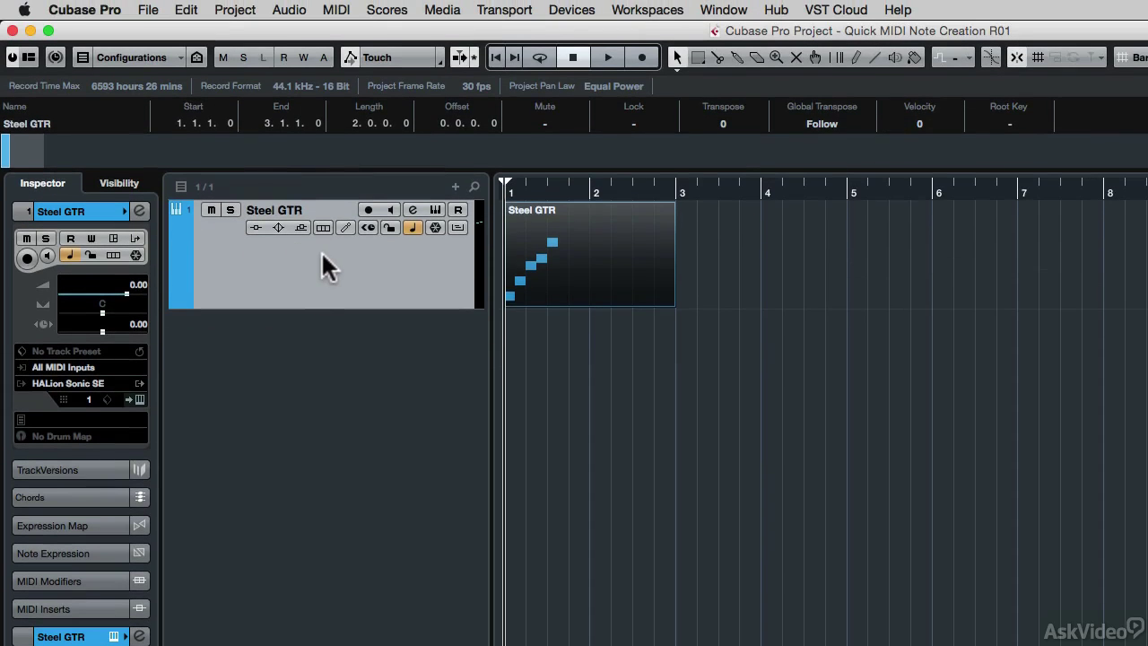
# Step: In the in-place editor, zoom in and add an A3 eighth note and a one-beat B3
pyautogui.click(458, 227)
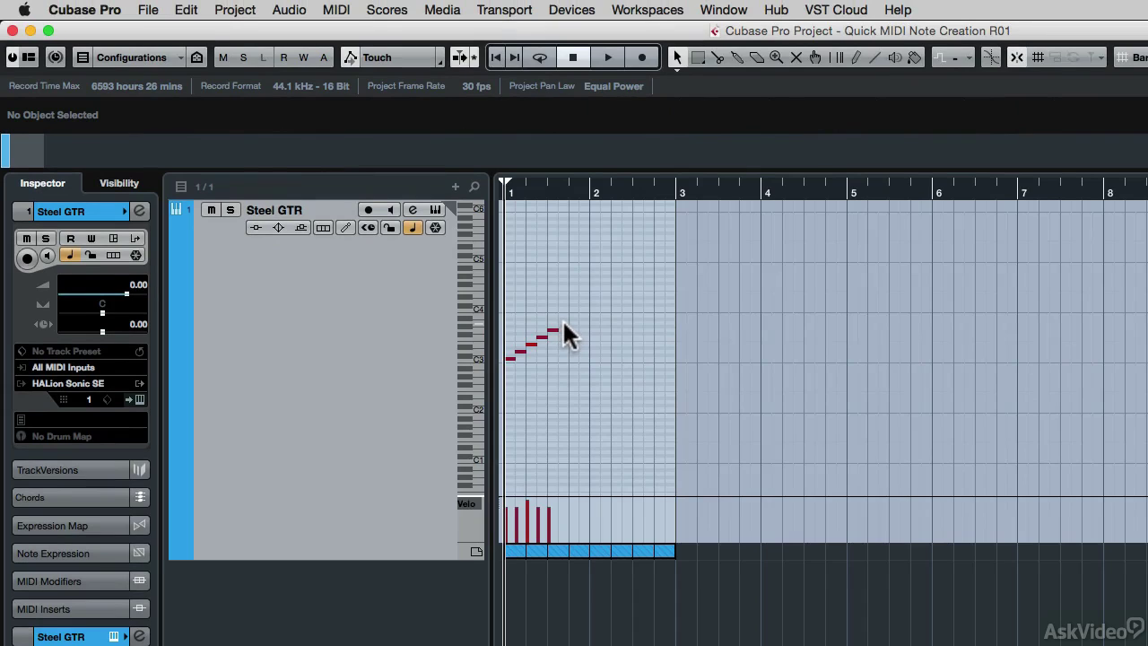
pyautogui.press('h')
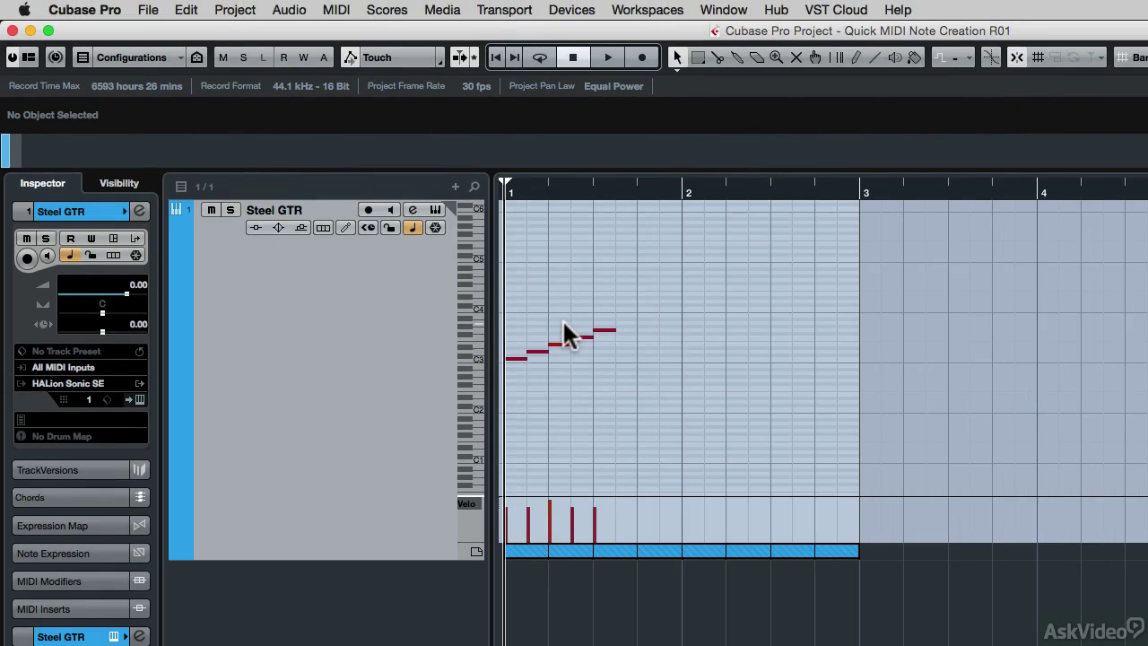
pyautogui.click(627, 321)
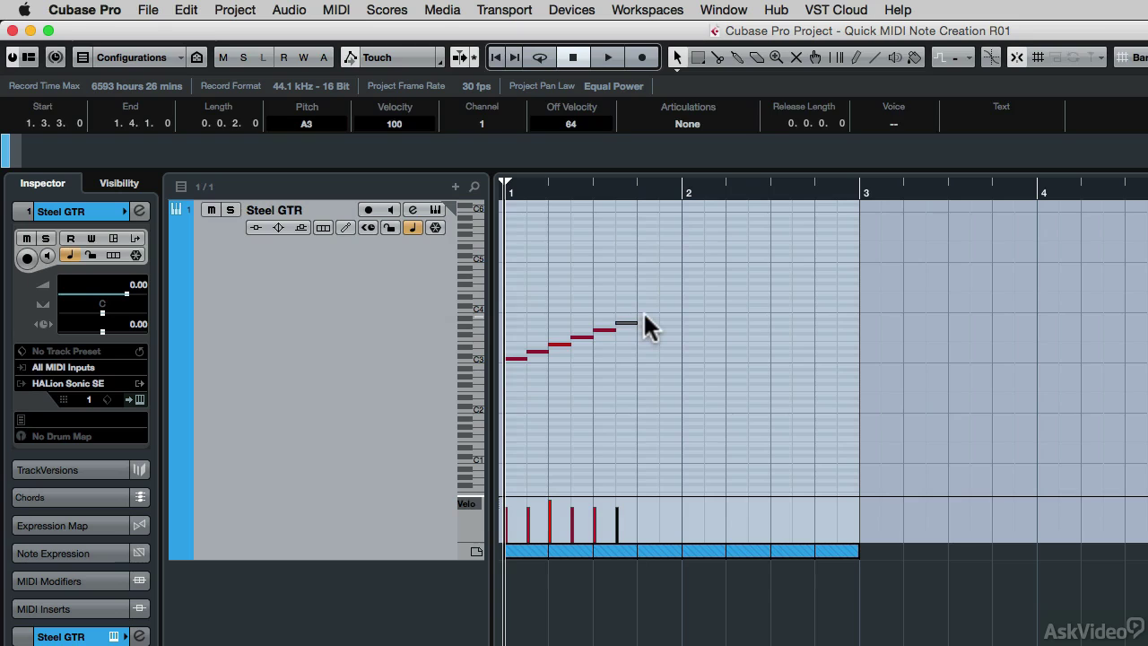
pyautogui.moveTo(644, 316); pyautogui.dragTo(705, 311)
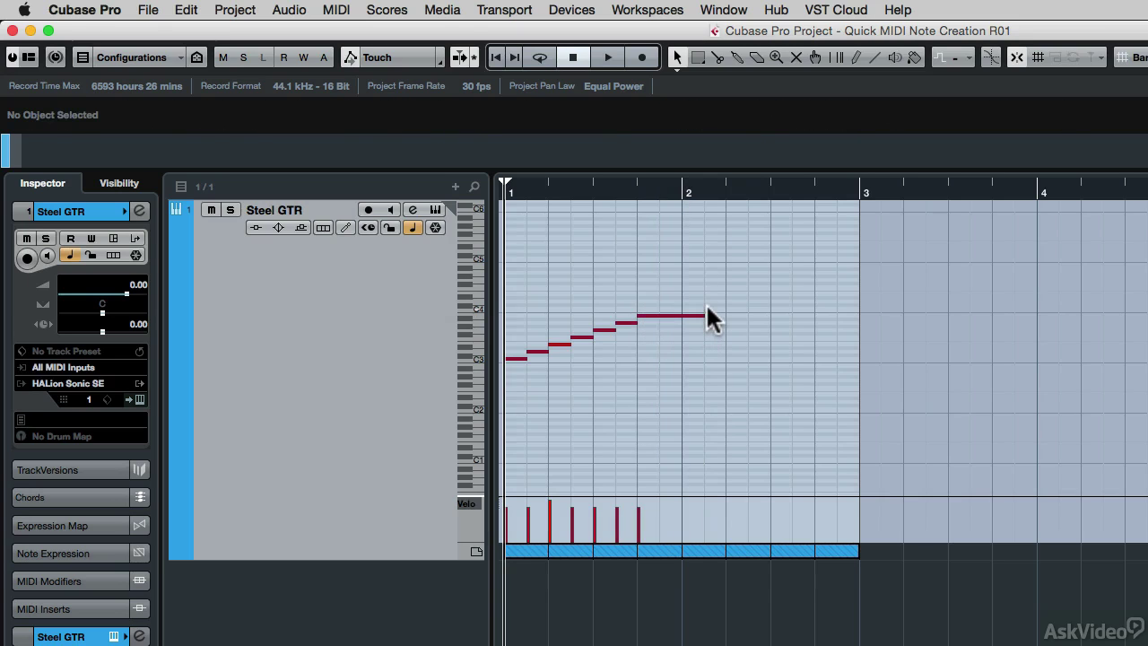
# Step: Add a top C4 eighth note and set its velocity to 89
pyautogui.click(706, 303)
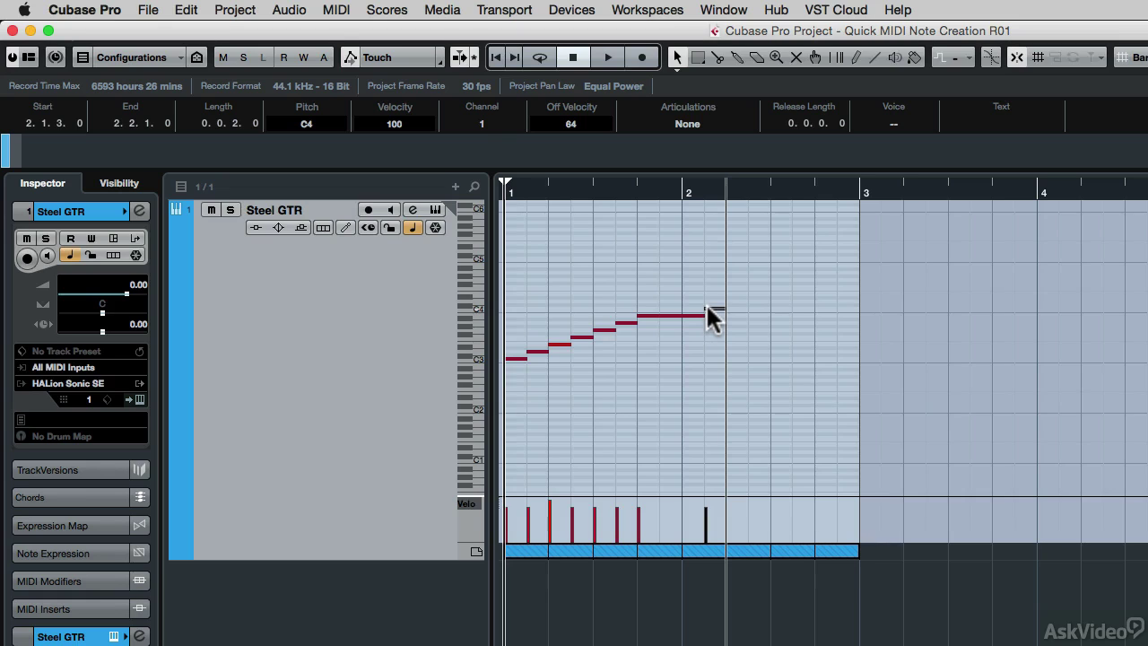
pyautogui.moveTo(707, 305); pyautogui.dragTo(710, 357)
pyautogui.moveTo(709, 352); pyautogui.dragTo(710, 353)
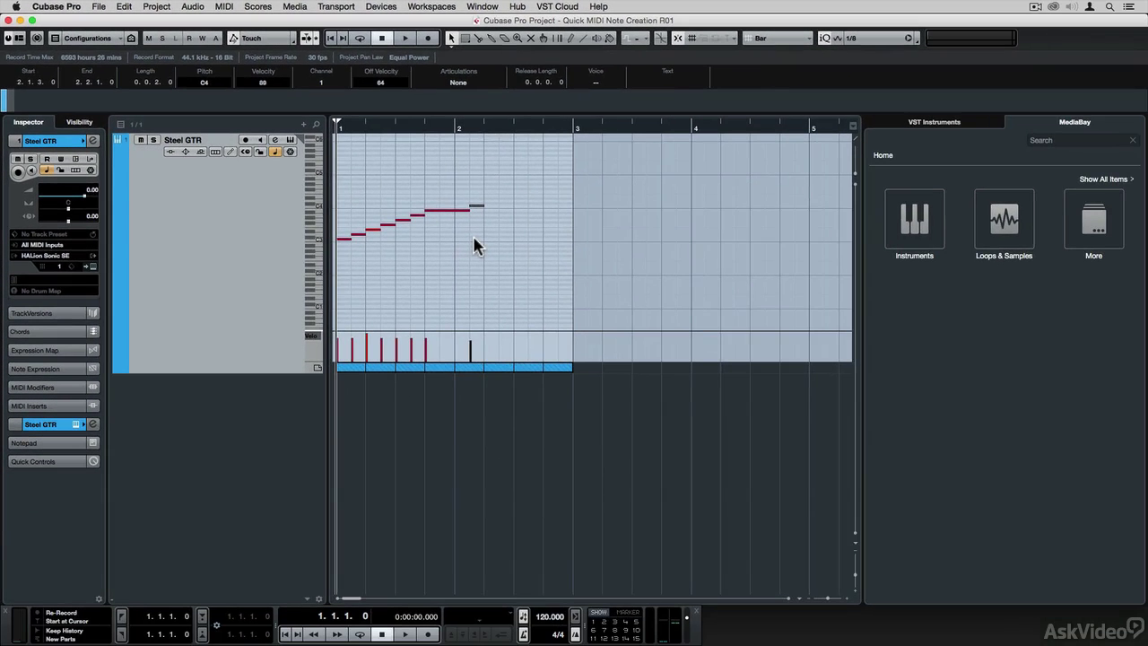